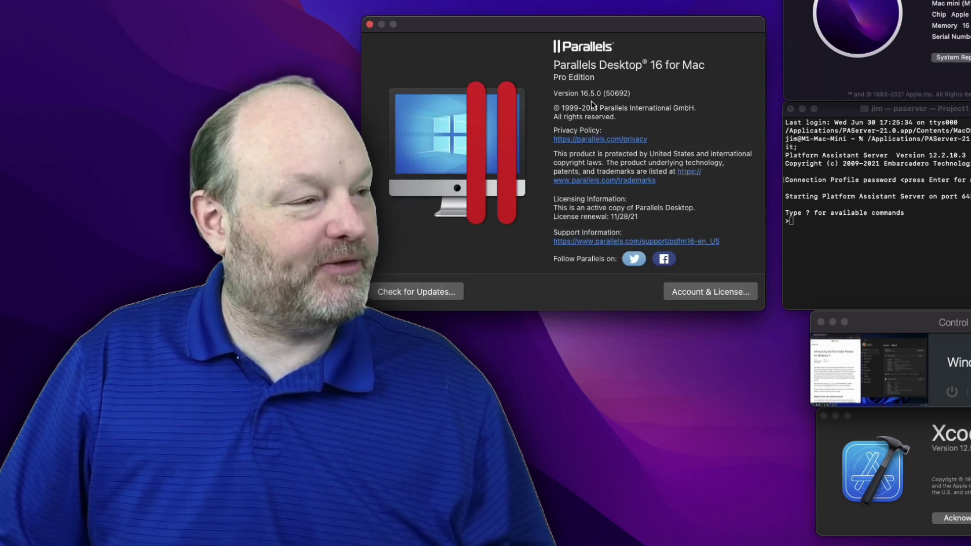
Step: Close the Parallels About window with Cmd+W to return to the Windows 11 VM's About page
{"action": "key", "text": "super+w"}
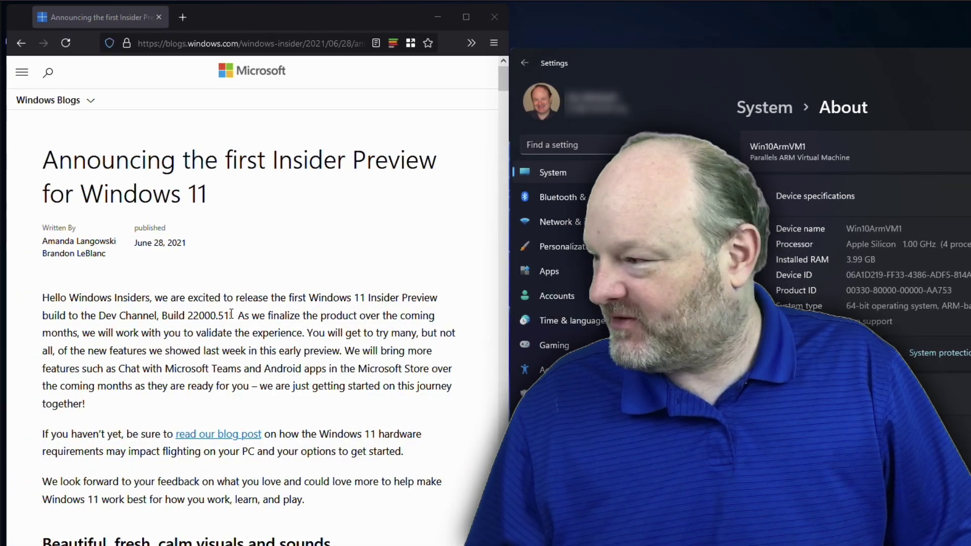
Step: Highlight build 22000.51 in the Windows 11 Insider article, then minimize Firefox
{"action": "left_click_drag", "start_coordinate": [231, 314], "coordinate": [181, 315]}
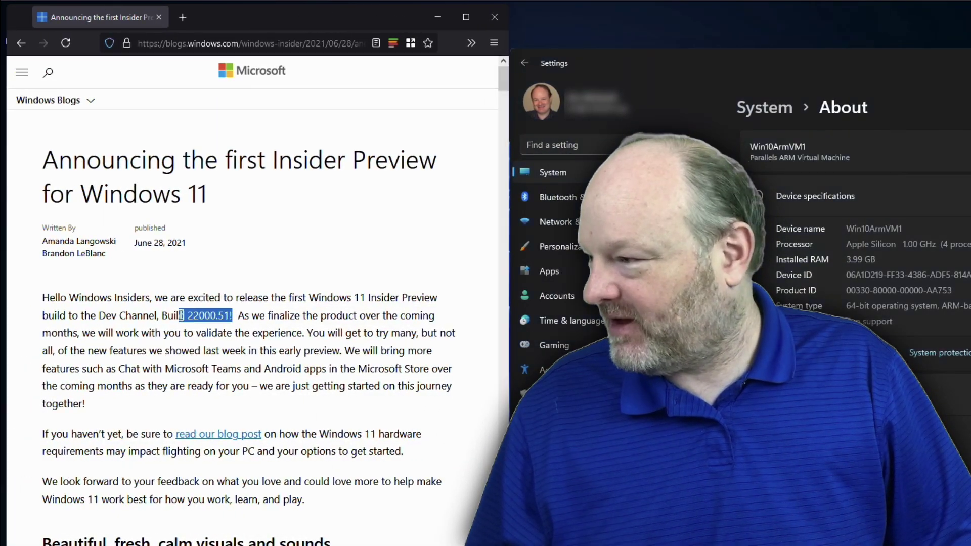
{"action": "left_click", "coordinate": [289, 321]}
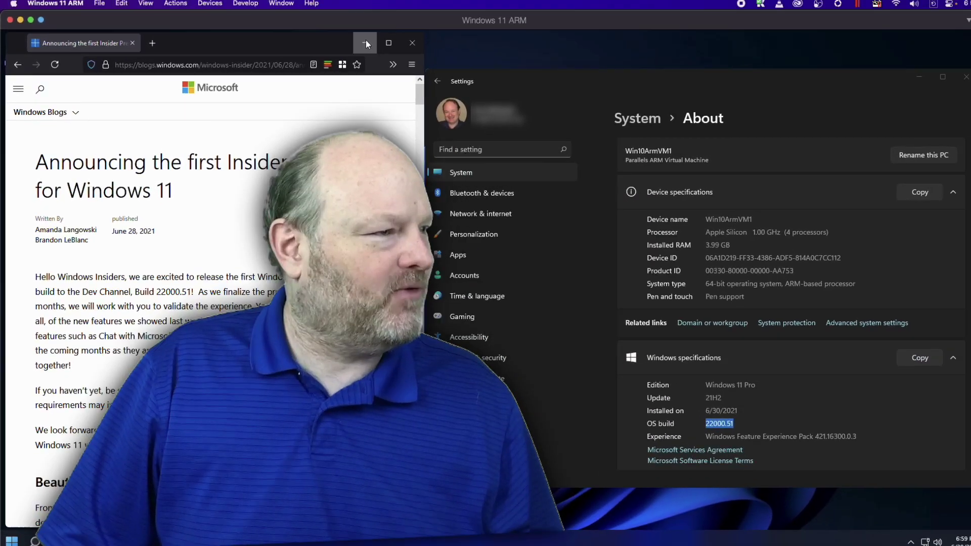
{"action": "left_click", "coordinate": [366, 40]}
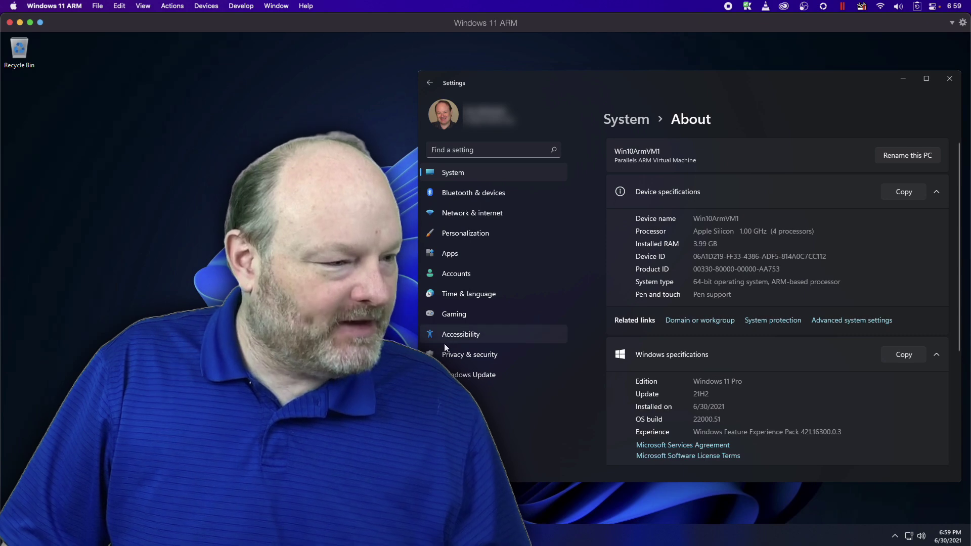
Step: Review the Windows Insider Program settings, then launch RAD Studio 10.4.2 from Start
{"action": "left_click", "coordinate": [478, 373]}
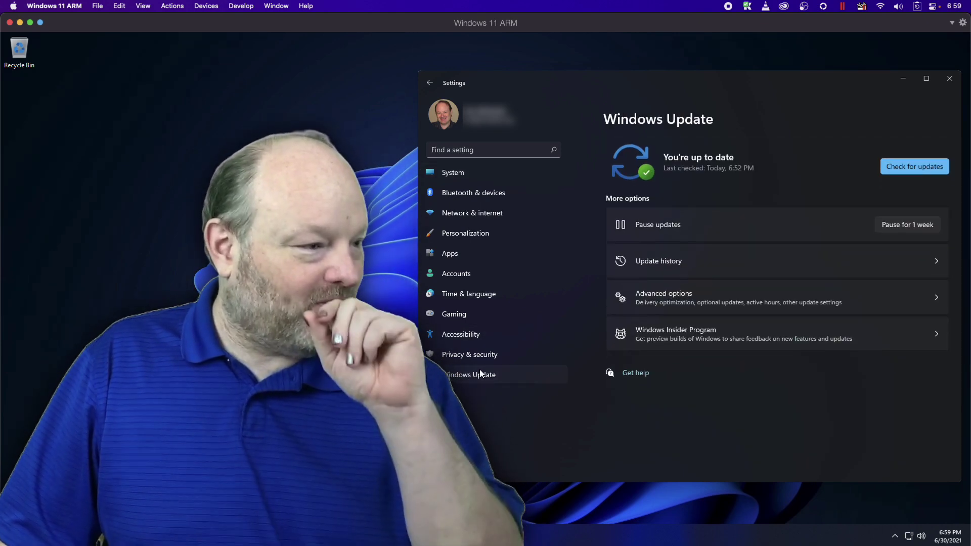
{"action": "left_click", "coordinate": [659, 330]}
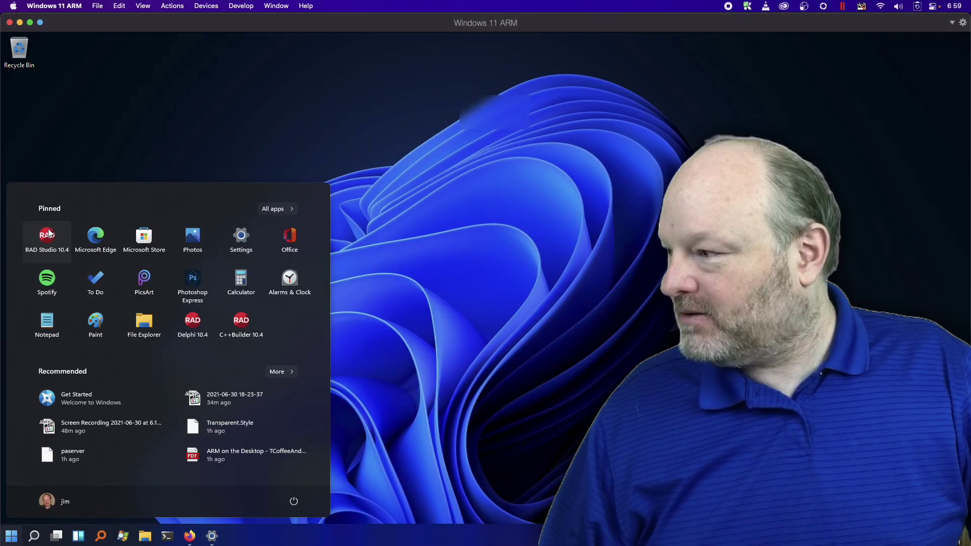
{"action": "left_click", "coordinate": [50, 230]}
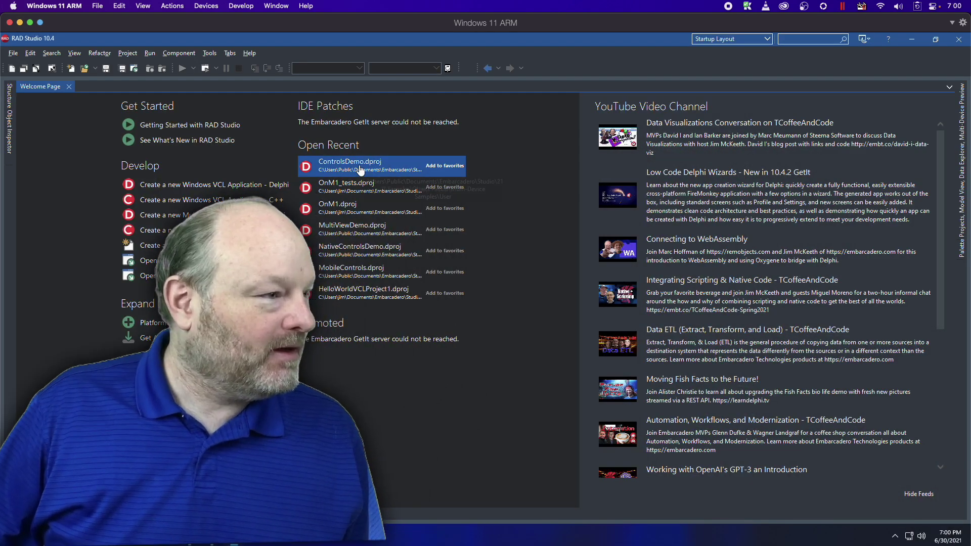
Step: Open ControlsDemo.dproj from Open Recent and add a StyleBook component from the Palette
{"action": "left_click", "coordinate": [360, 170]}
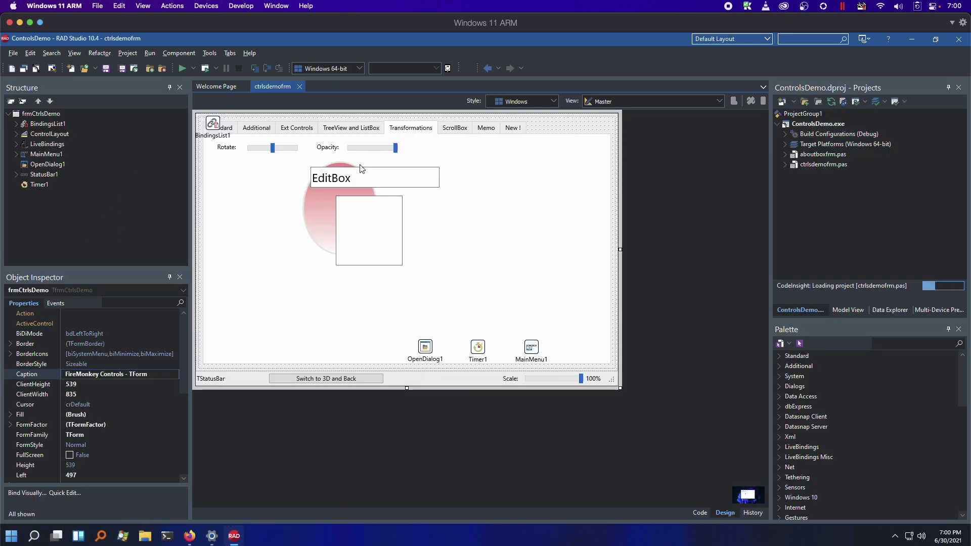
{"action": "type", "text": "stylebook"}
{"action": "key", "text": "Return"}
Step: Load a .style file into StyleBook1 and set it as the form's StyleBook property
{"action": "left_click", "coordinate": [250, 275]}
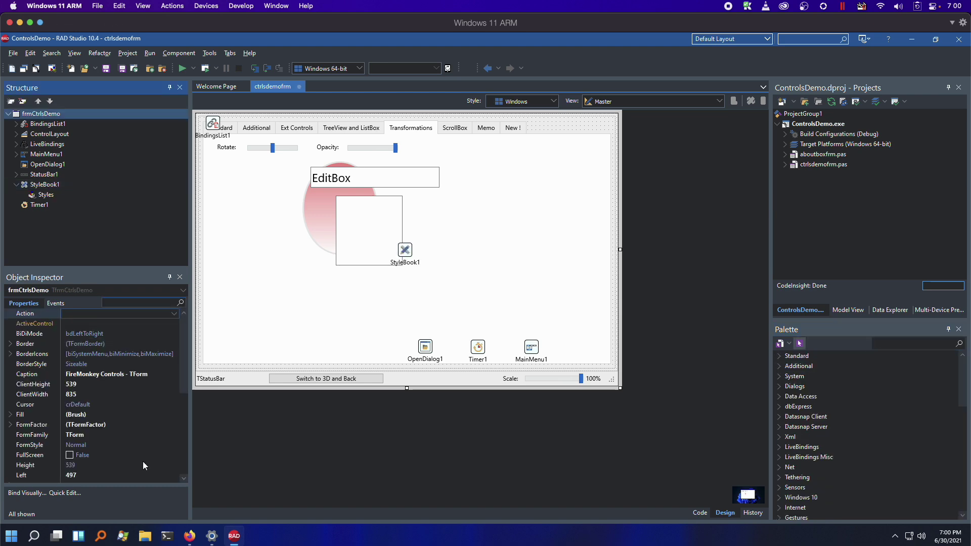
{"action": "double_click", "coordinate": [405, 251]}
{"action": "left_click", "coordinate": [214, 101]}
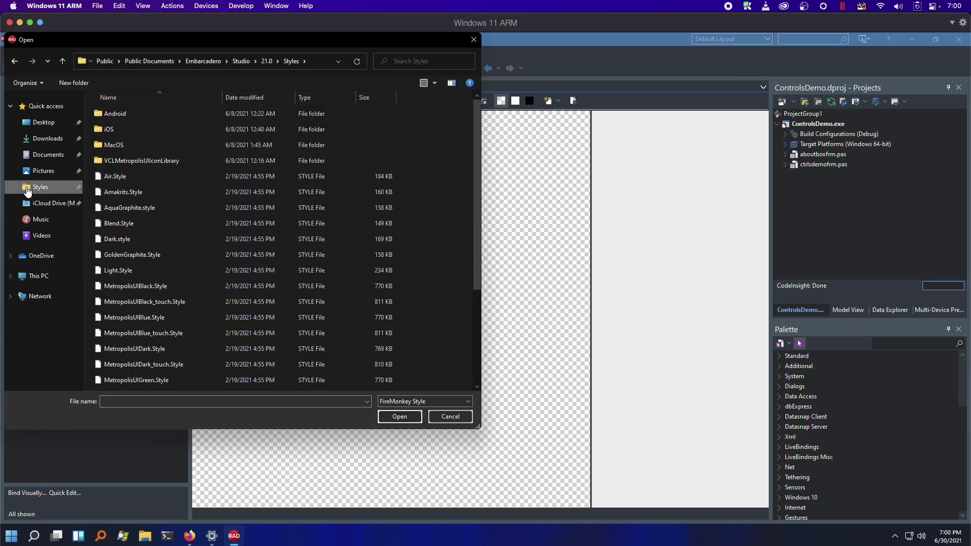
{"action": "scroll", "coordinate": [124, 257], "scroll_direction": "down", "scroll_amount": 5}
{"action": "double_click", "coordinate": [132, 306]}
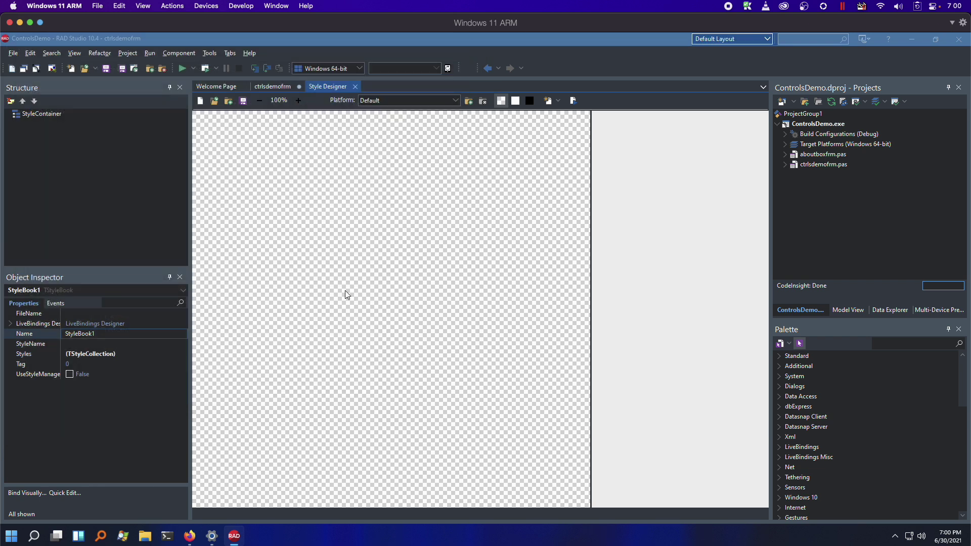
{"action": "key", "text": "Return"}
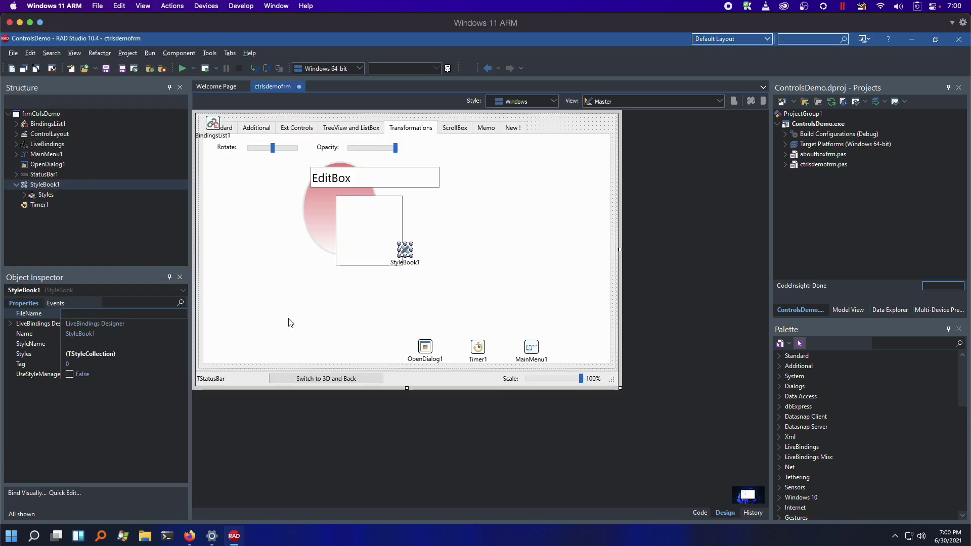
{"action": "left_click", "coordinate": [47, 116]}
{"action": "scroll", "coordinate": [99, 394], "scroll_direction": "down", "scroll_amount": 3}
{"action": "double_click", "coordinate": [114, 374]}
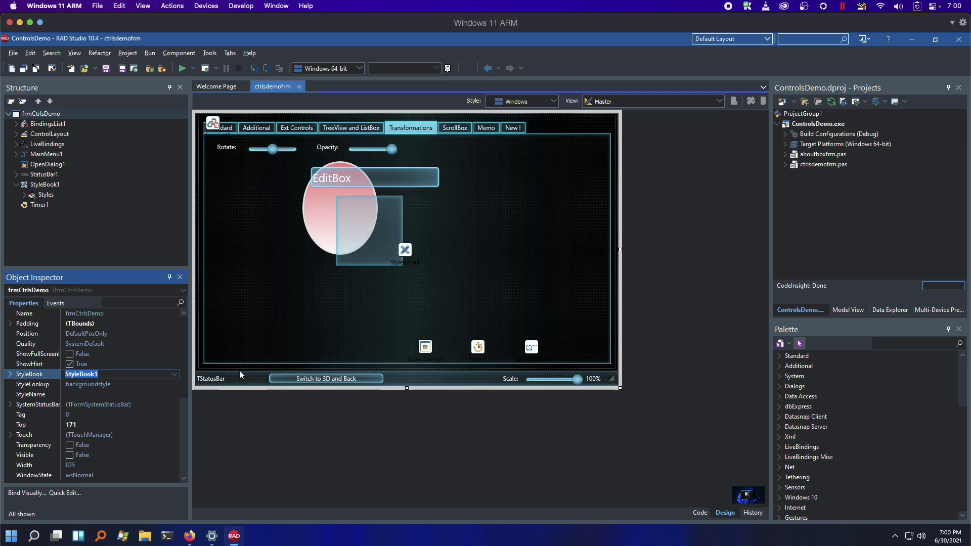
Step: Make Windows 32-bit the active target platform and run ControlsDemo
{"action": "double_click", "coordinate": [791, 144]}
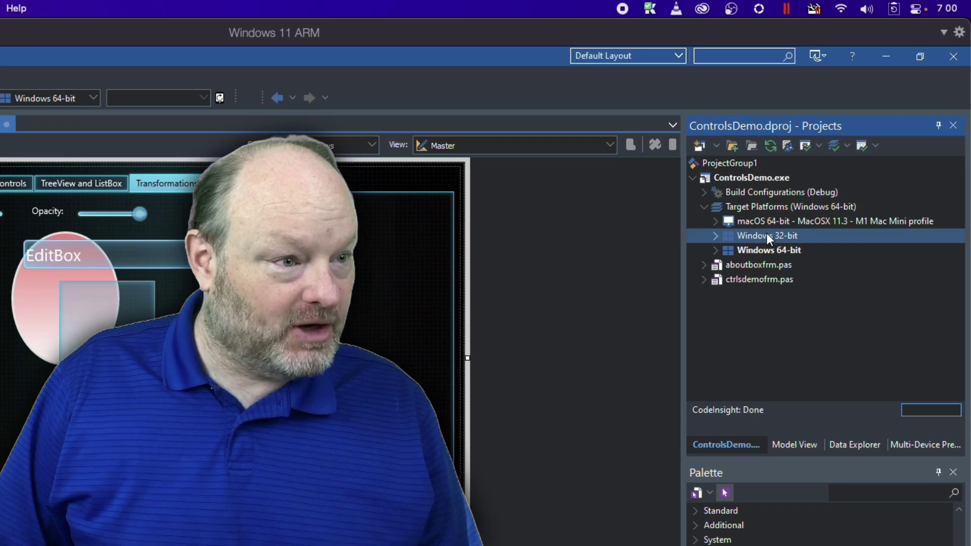
{"action": "double_click", "coordinate": [824, 168]}
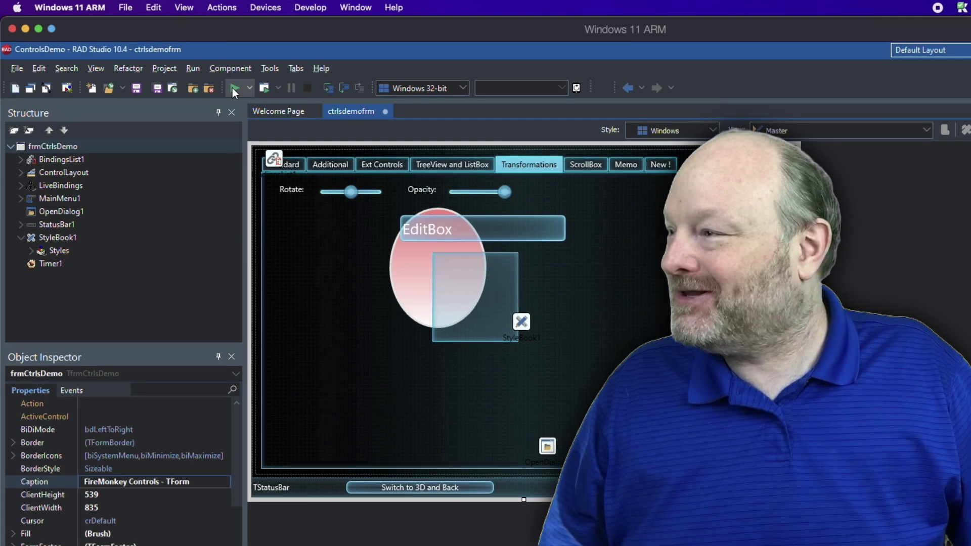
{"action": "left_click", "coordinate": [232, 88]}
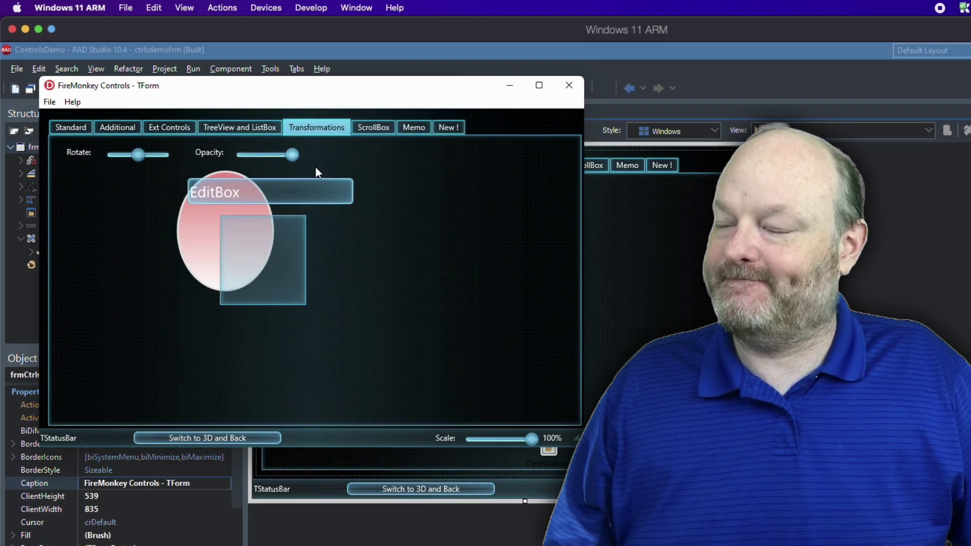
Step: Trigger the 3D switch and browse the New!, ScrollBox, Memo, Transformations and TreeView tabs
{"action": "left_click", "coordinate": [190, 443]}
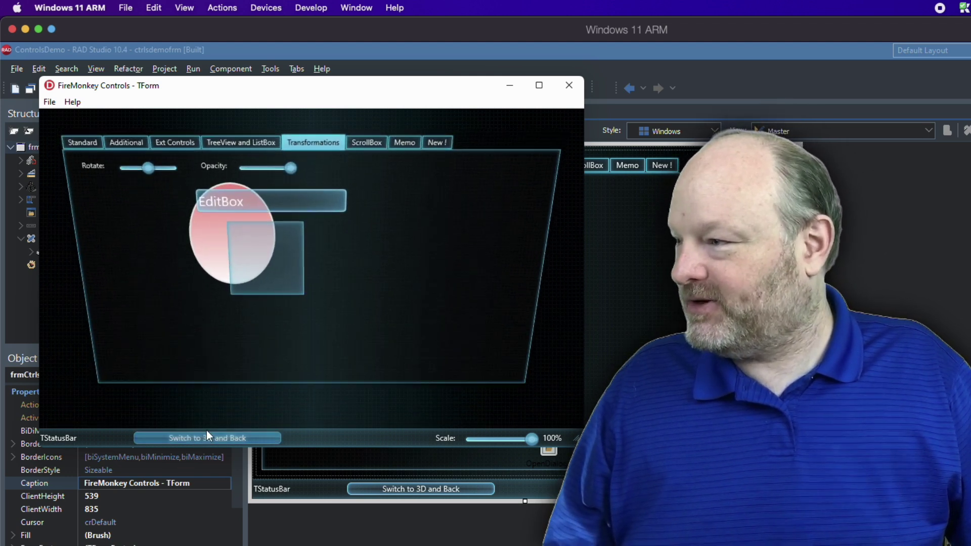
{"action": "left_click", "coordinate": [444, 126]}
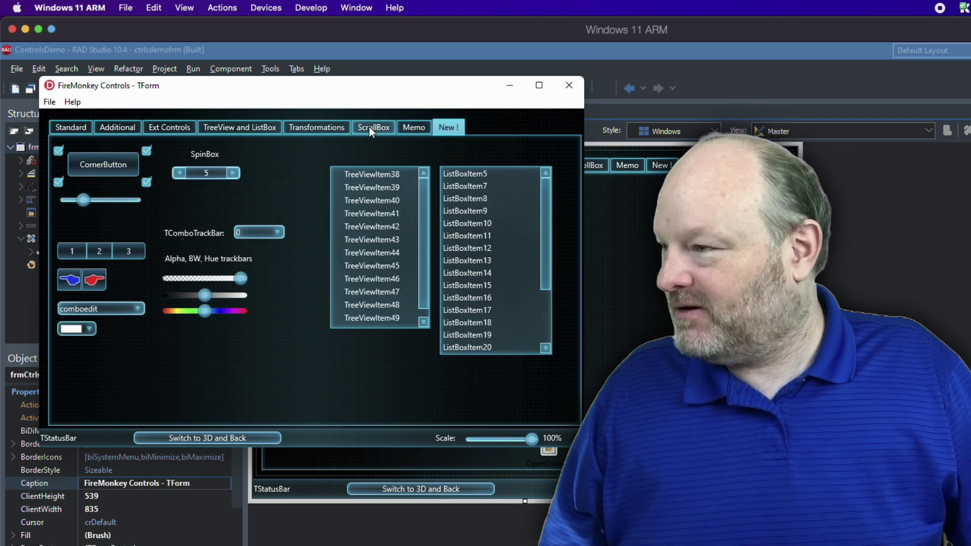
{"action": "left_click", "coordinate": [372, 128]}
{"action": "left_click", "coordinate": [409, 128]}
{"action": "left_click", "coordinate": [373, 128]}
{"action": "left_click", "coordinate": [334, 126]}
{"action": "left_click", "coordinate": [239, 128]}
{"action": "left_click", "coordinate": [319, 129]}
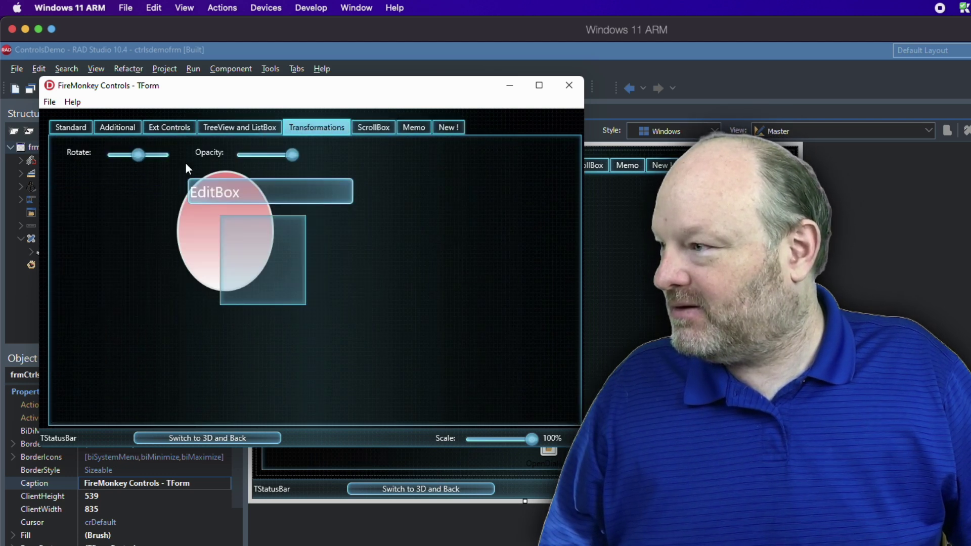
Step: Drag the Rotate slider, view the Additional tab, replay the 3D switch, and close the app
{"action": "mouse_move", "coordinate": [140, 153]}
{"action": "left_mouse_down"}
{"action": "mouse_move", "coordinate": [180, 157]}
{"action": "mouse_move", "coordinate": [128, 156]}
{"action": "left_mouse_up"}
{"action": "left_click", "coordinate": [116, 127]}
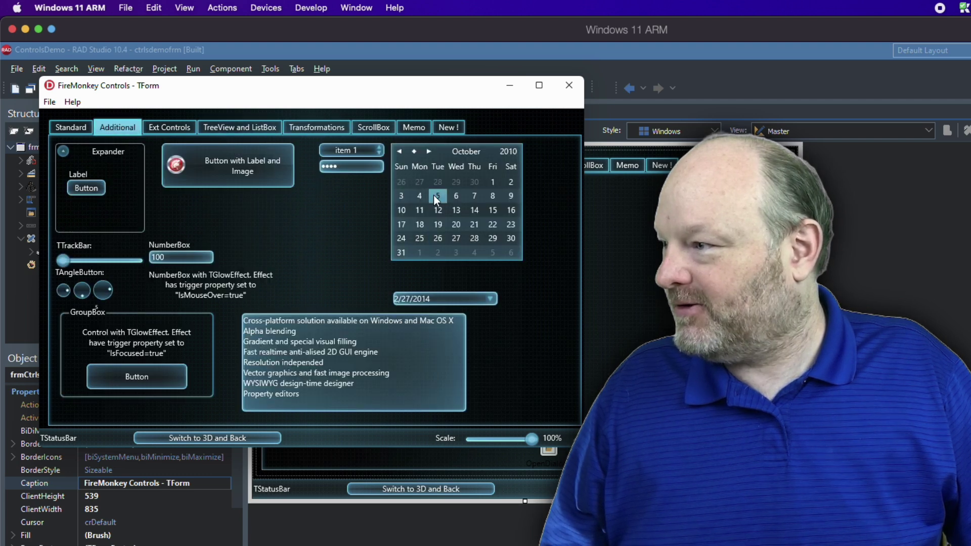
{"action": "left_click", "coordinate": [222, 439]}
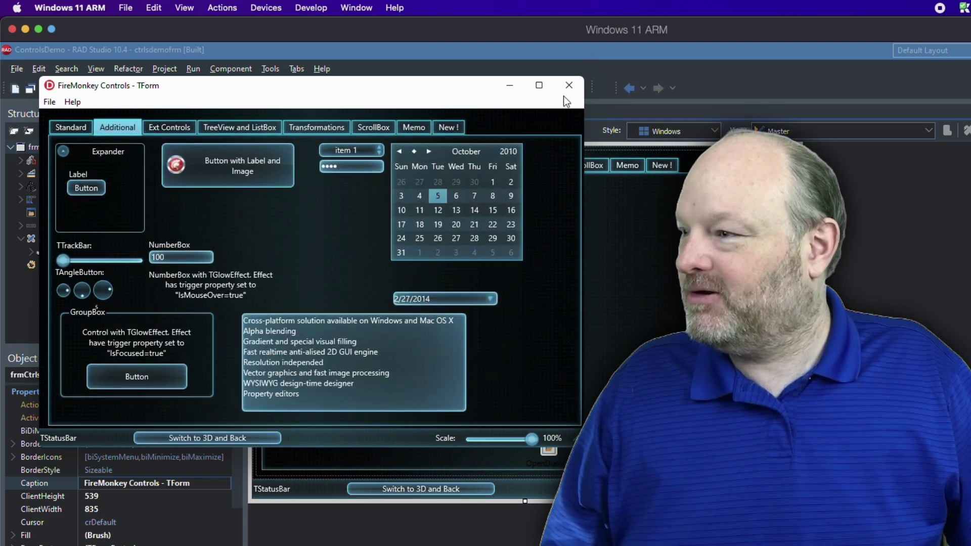
{"action": "left_click", "coordinate": [568, 84]}
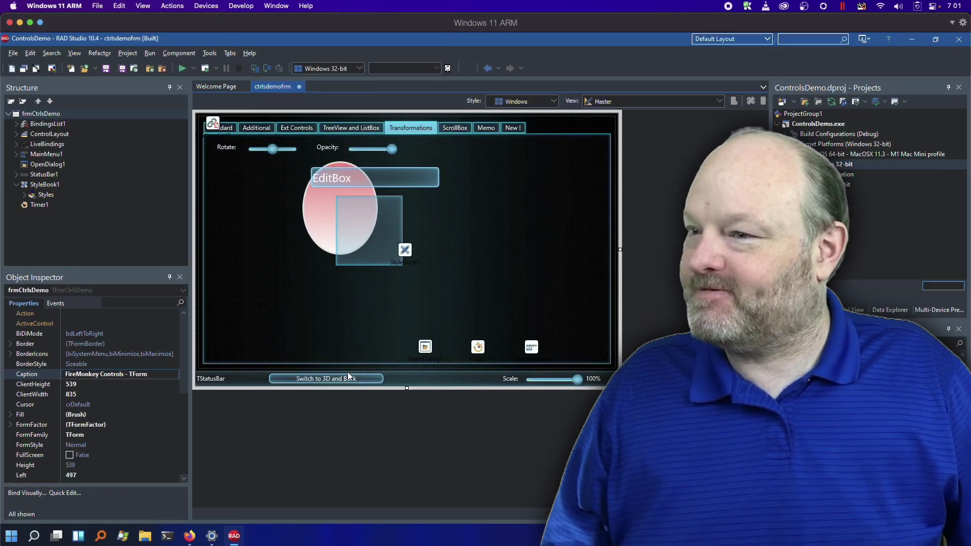
Step: Break at line 501 in btn3DBackClick under the debugger, then resume the app
{"action": "double_click", "coordinate": [347, 377]}
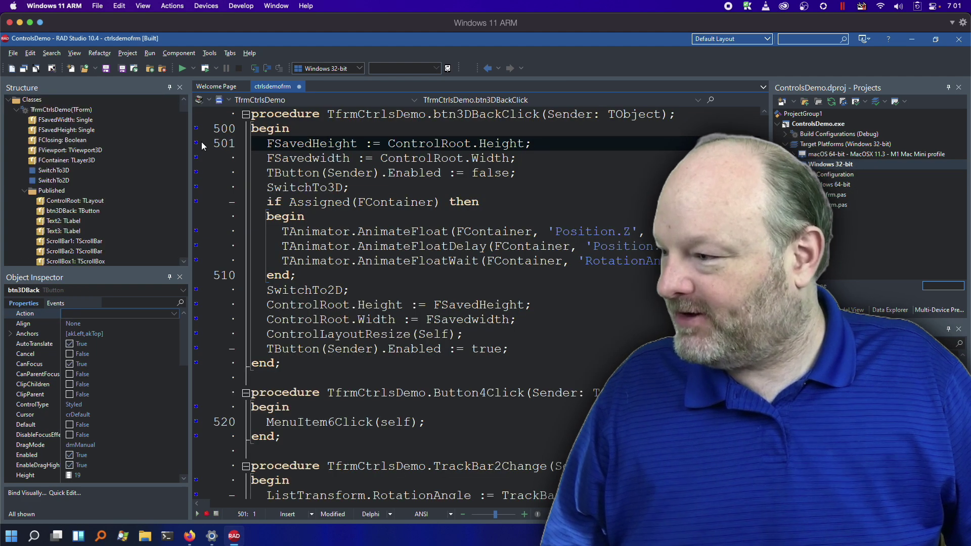
{"action": "left_click", "coordinate": [205, 69]}
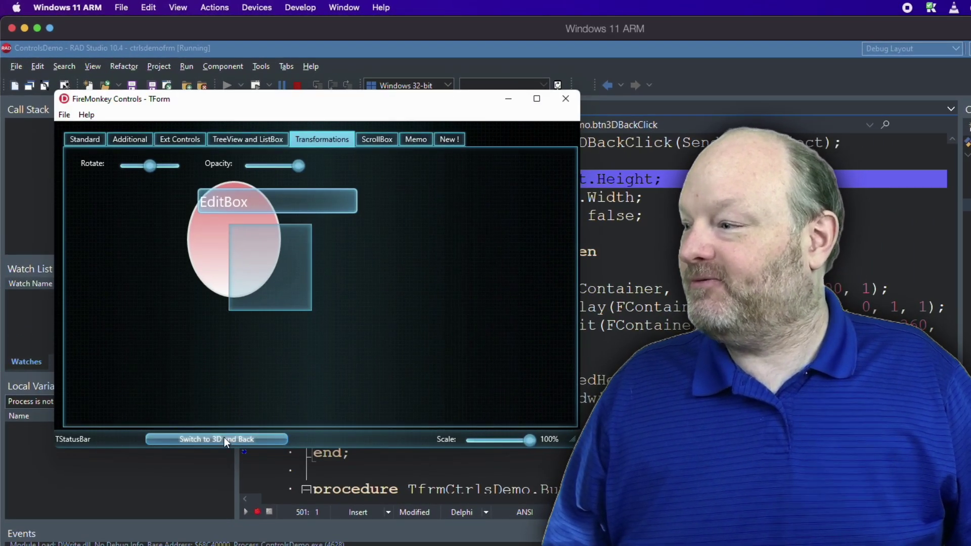
{"action": "left_click", "coordinate": [225, 441]}
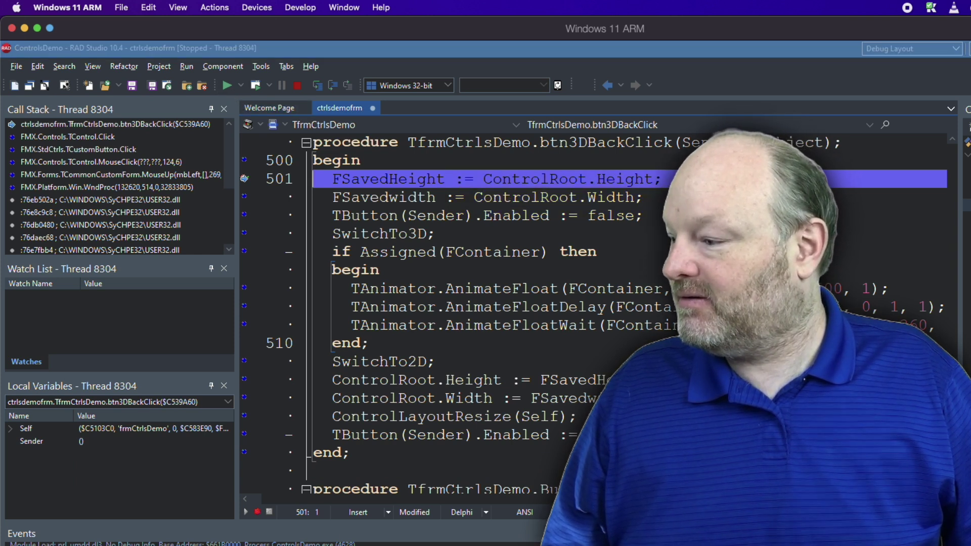
{"action": "left_click", "coordinate": [223, 78]}
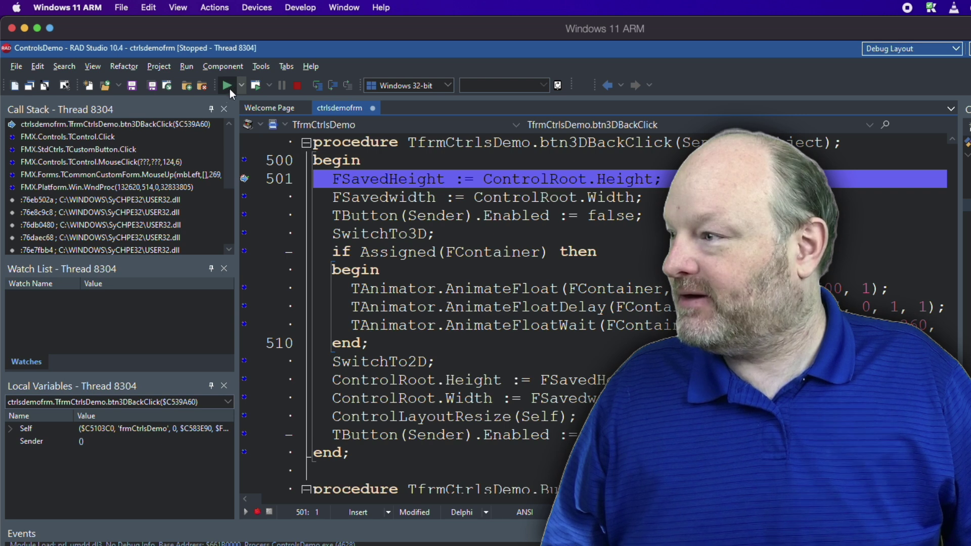
{"action": "left_click", "coordinate": [225, 84]}
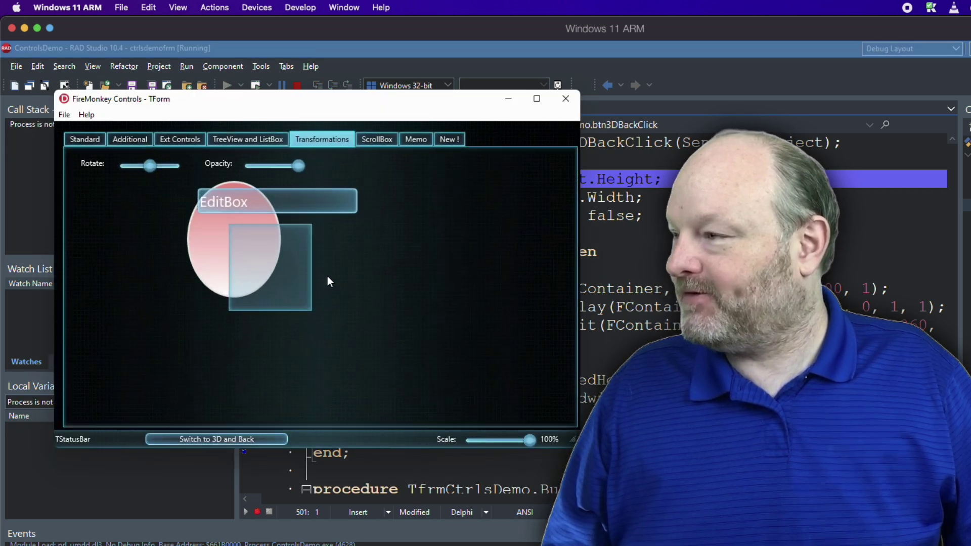
Step: Hit the line-501 breakpoint and show its x86 disassembly in the Entire CPU view
{"action": "left_click_drag", "start_coordinate": [400, 100], "coordinate": [710, 142]}
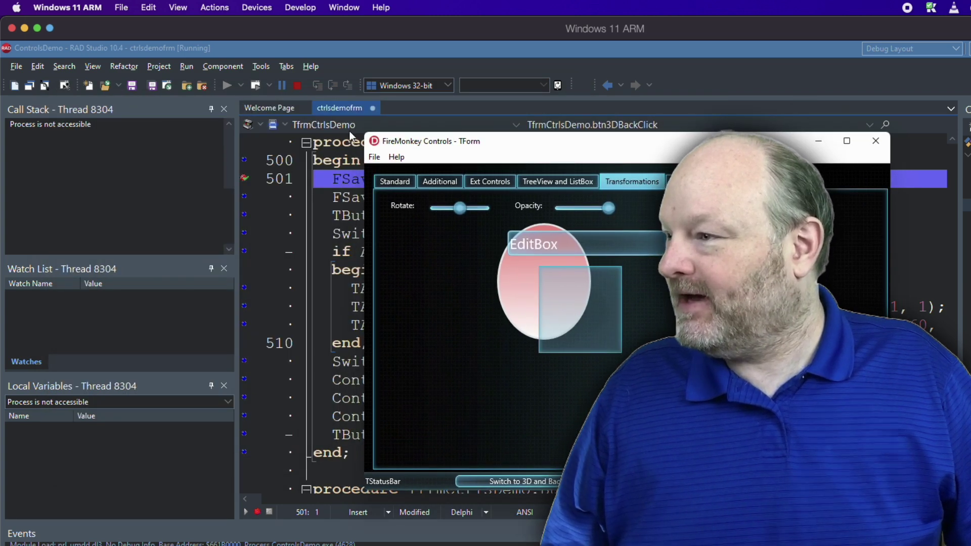
{"action": "left_click", "coordinate": [519, 481]}
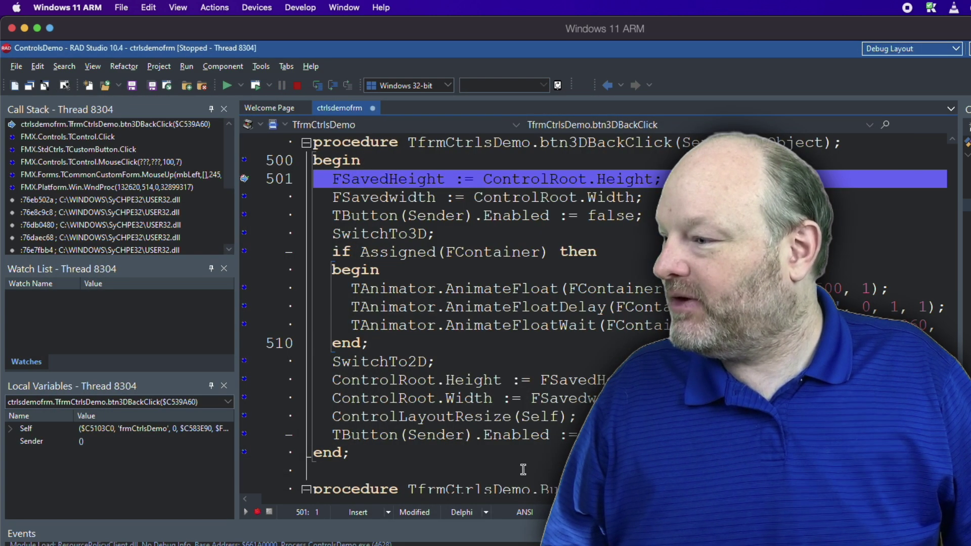
{"action": "left_click", "coordinate": [95, 66]}
{"action": "mouse_move", "coordinate": [129, 82]}
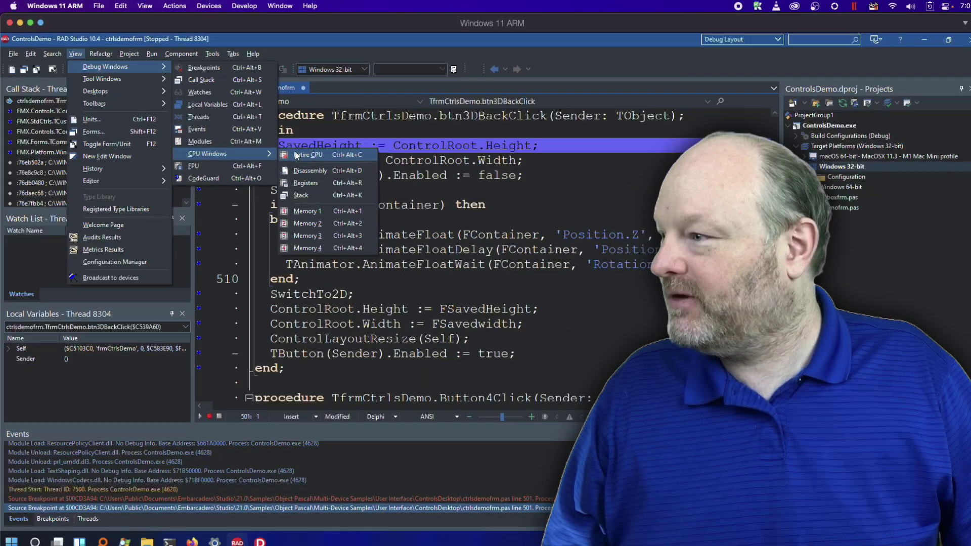
{"action": "mouse_move", "coordinate": [255, 189]}
{"action": "left_click", "coordinate": [295, 156]}
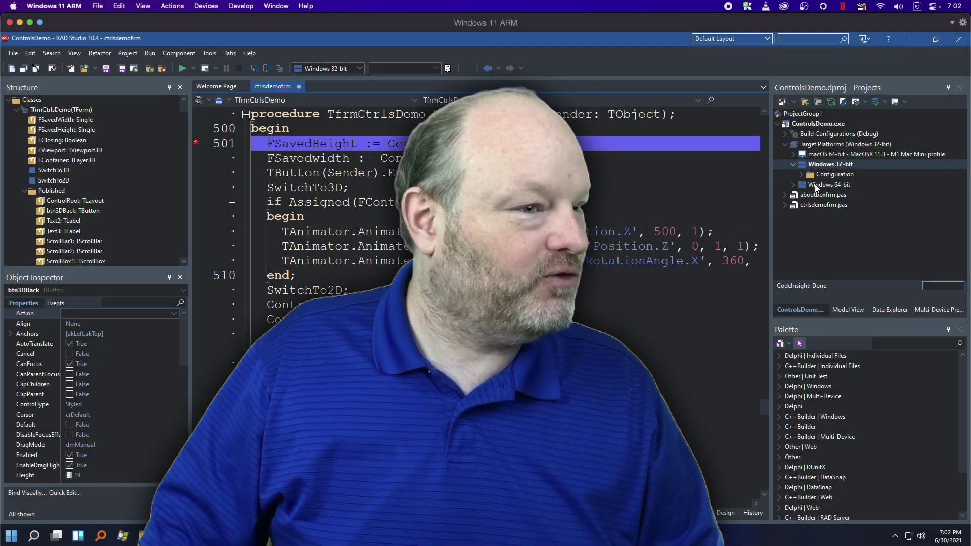
Step: Switch the target platform to Windows 64-bit and run the demo
{"action": "double_click", "coordinate": [823, 184]}
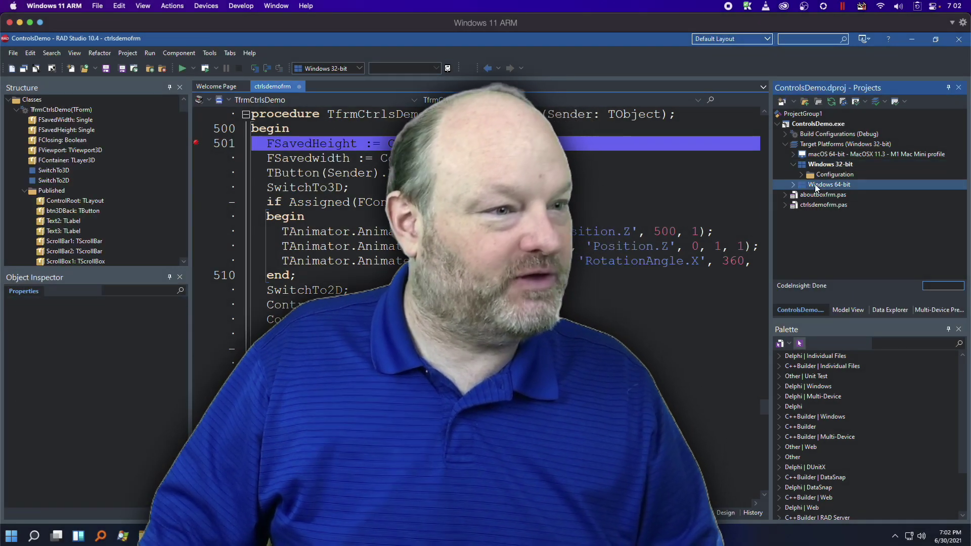
{"action": "left_click", "coordinate": [205, 67]}
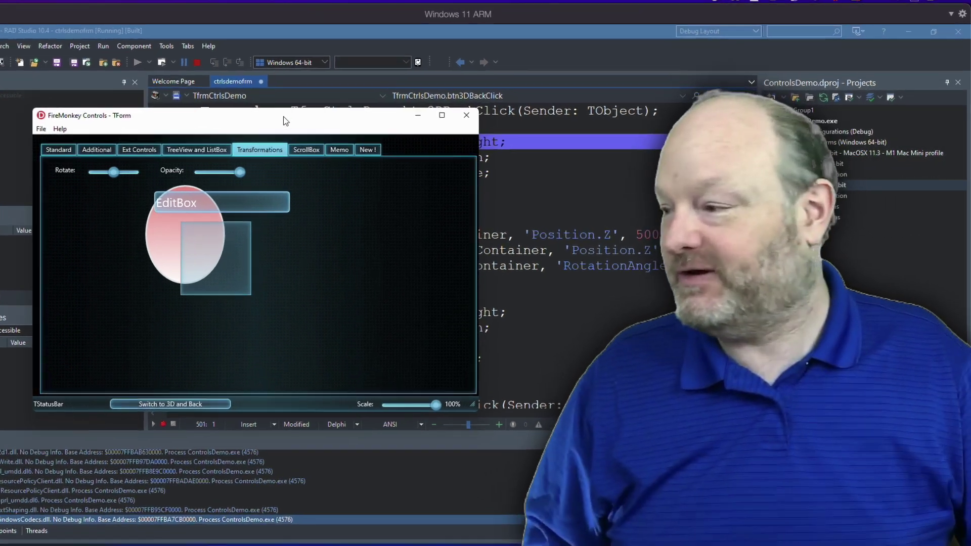
{"action": "left_click_drag", "start_coordinate": [284, 116], "coordinate": [406, 117]}
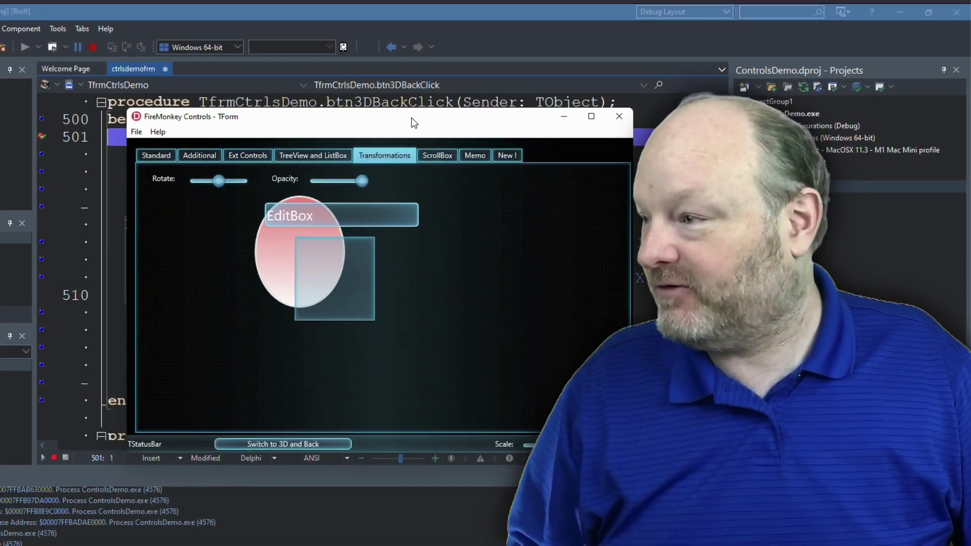
Step: Browse the Ext Controls and TreeView pages, hit the line-501 breakpoint, then resume the animation
{"action": "left_click", "coordinate": [334, 157]}
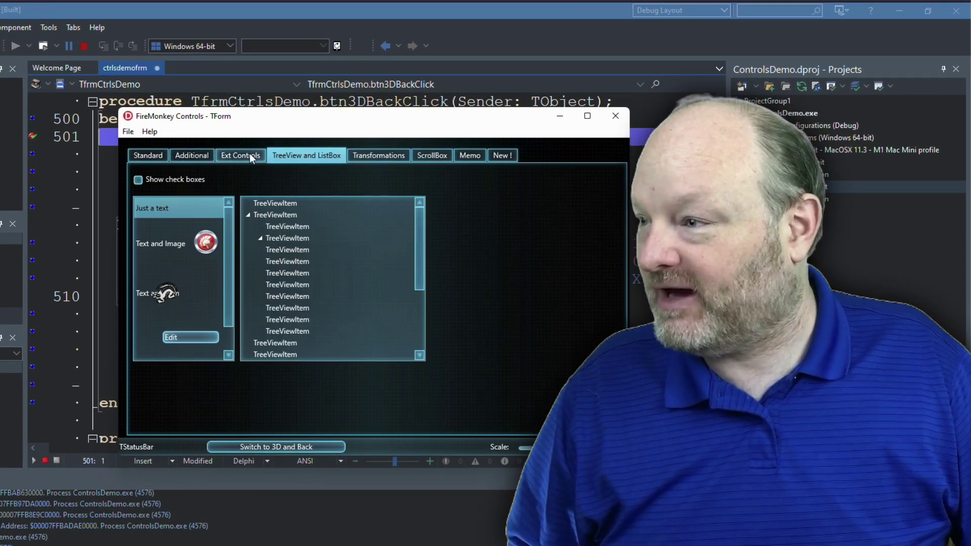
{"action": "left_click", "coordinate": [251, 156]}
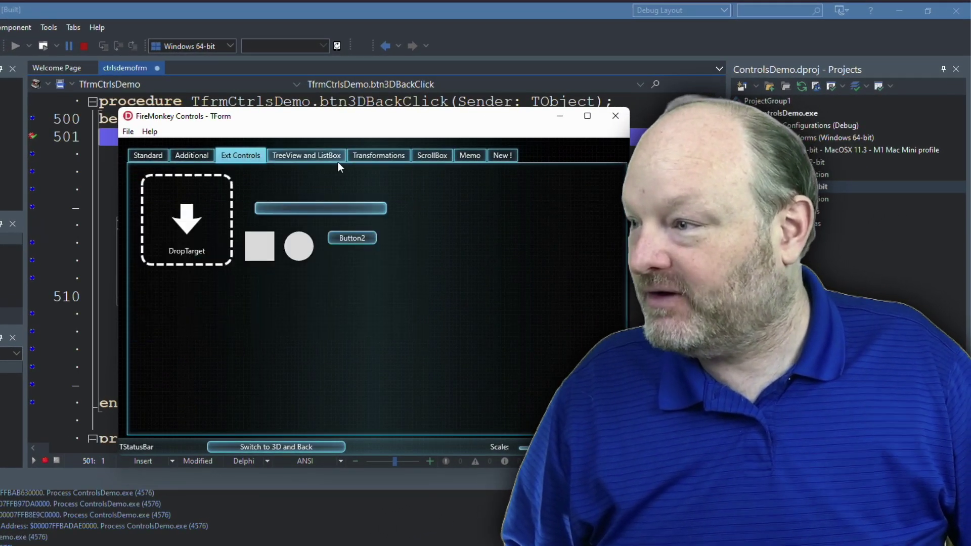
{"action": "left_click", "coordinate": [375, 157]}
{"action": "left_click", "coordinate": [306, 155]}
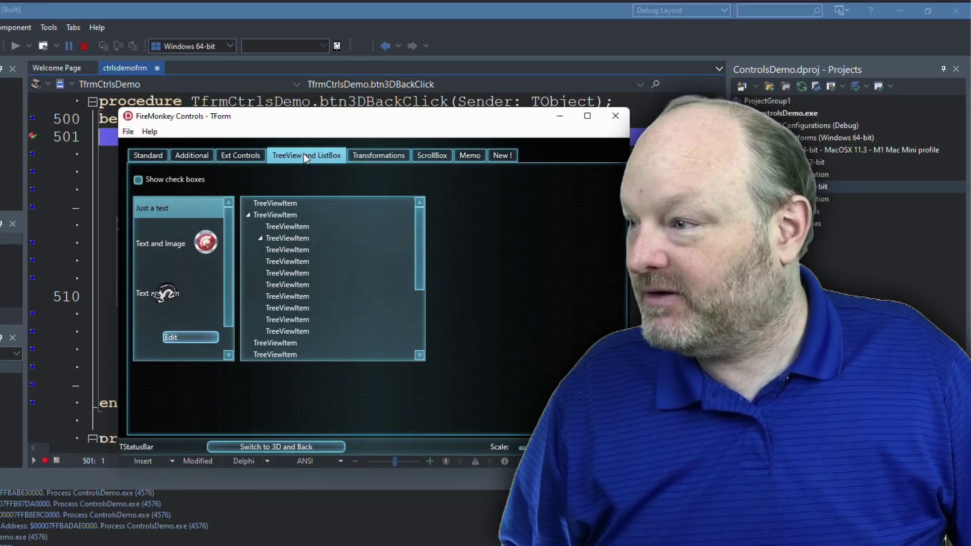
{"action": "left_click", "coordinate": [283, 447]}
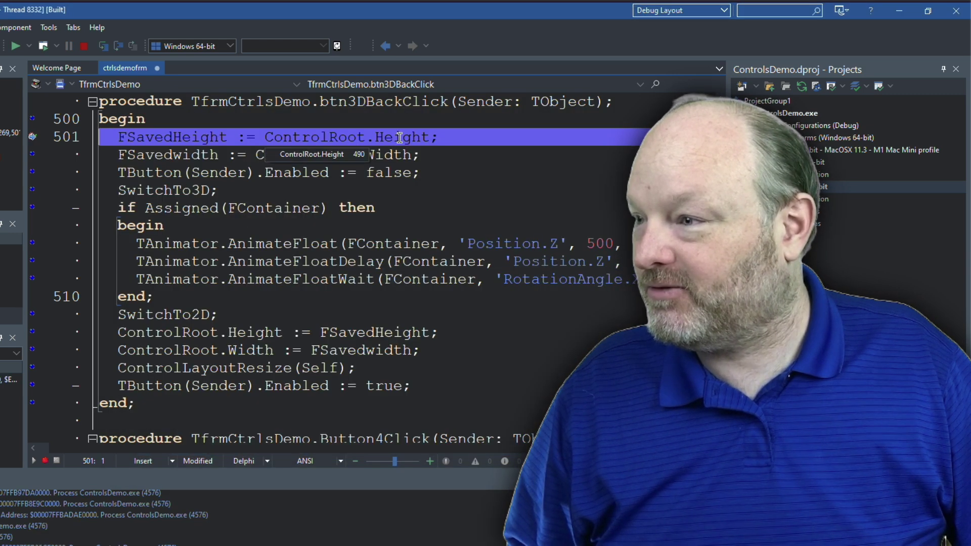
{"action": "left_click", "coordinate": [16, 46]}
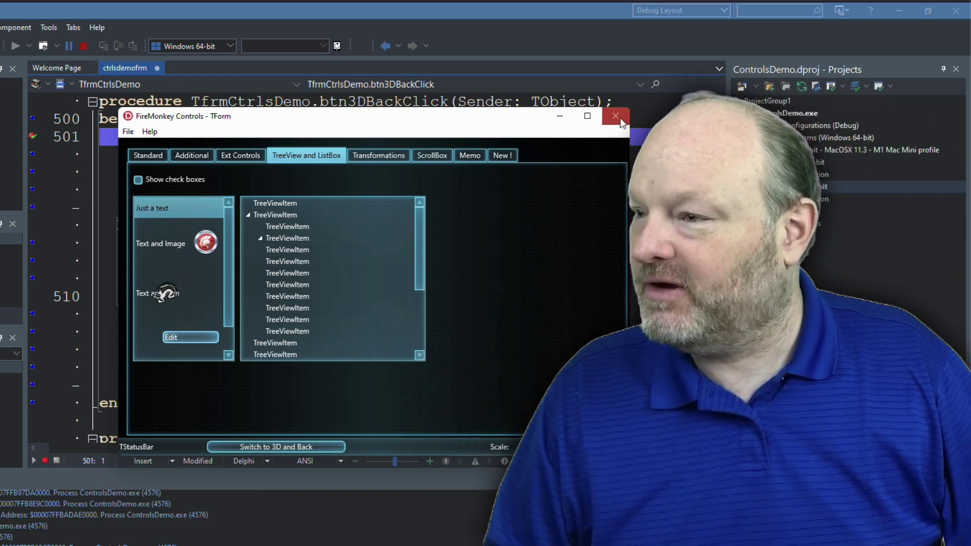
Step: Close the Windows demo, run it as macOS 64-bit on the M1 Mac, and toggle 3D
{"action": "left_click", "coordinate": [615, 116]}
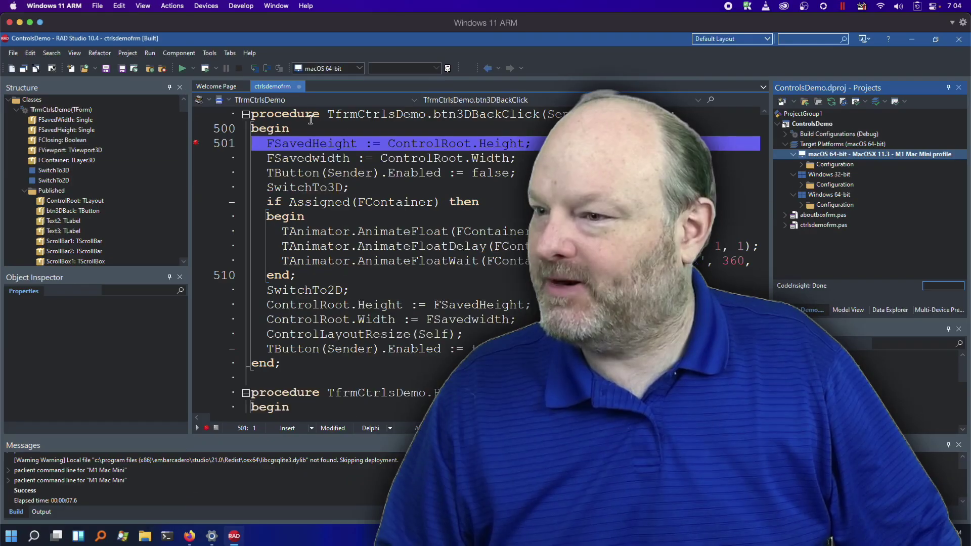
{"action": "left_click", "coordinate": [184, 65]}
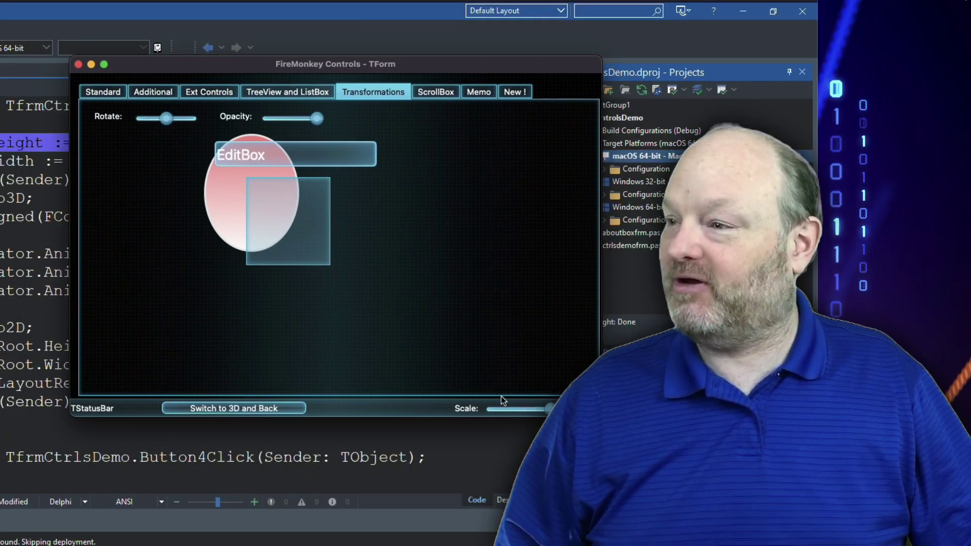
{"action": "left_click", "coordinate": [264, 410]}
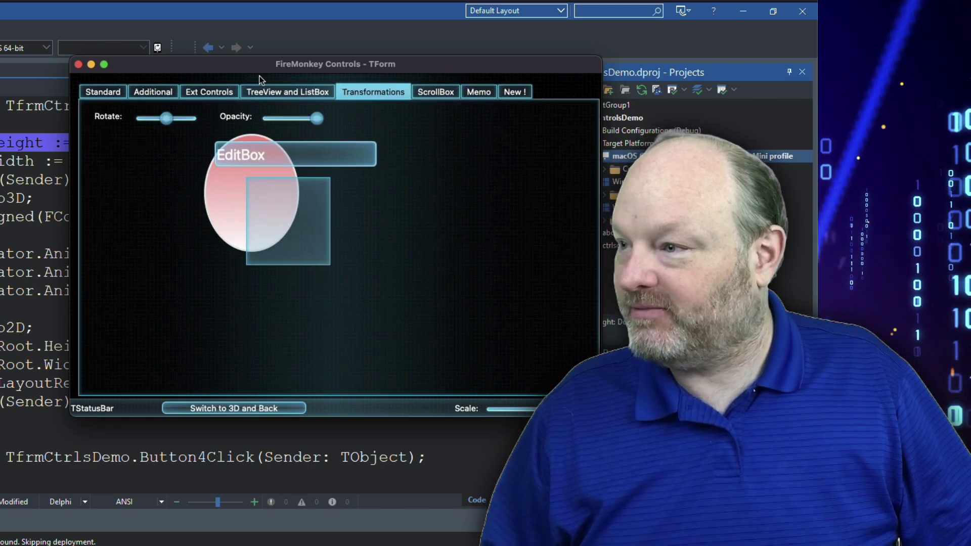
{"action": "left_click", "coordinate": [284, 91]}
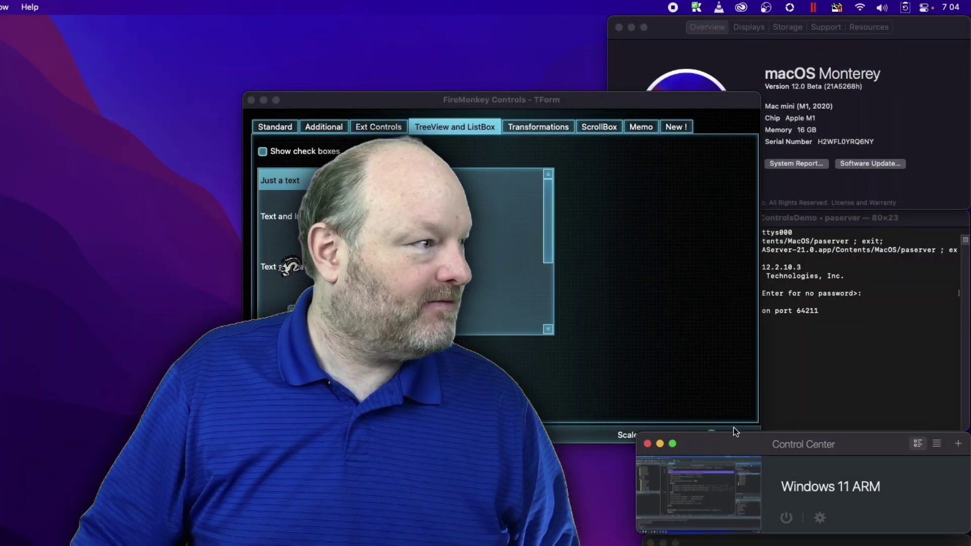
Step: Move the demo window left and browse the TreeView, Ext Controls and ScrollBox pages
{"action": "left_click_drag", "start_coordinate": [689, 100], "coordinate": [434, 104]}
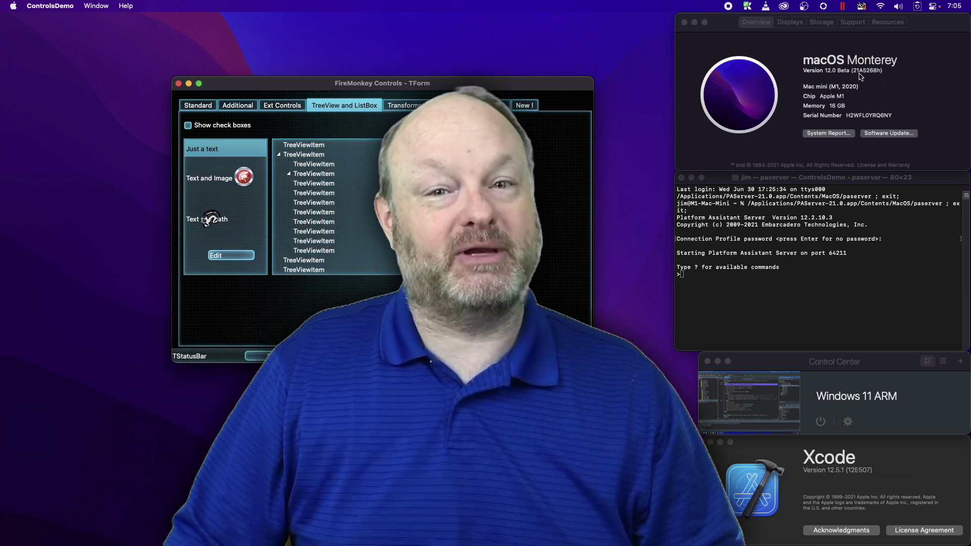
{"action": "left_click", "coordinate": [281, 107]}
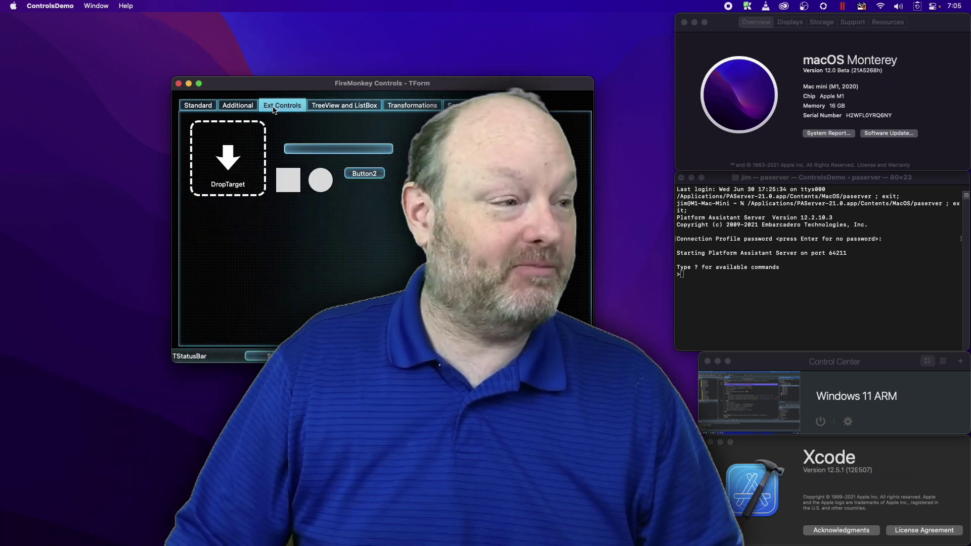
{"action": "left_click", "coordinate": [235, 105]}
{"action": "left_click", "coordinate": [412, 106]}
{"action": "left_click", "coordinate": [456, 105]}
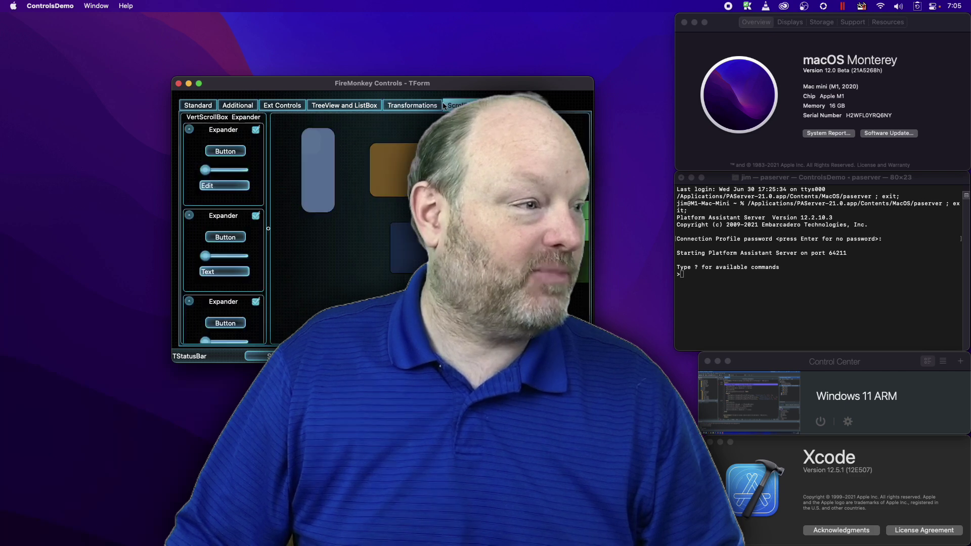
Step: Close the Mac demo and start debugging the 64-bit build in the Windows VM
{"action": "left_click", "coordinate": [180, 83]}
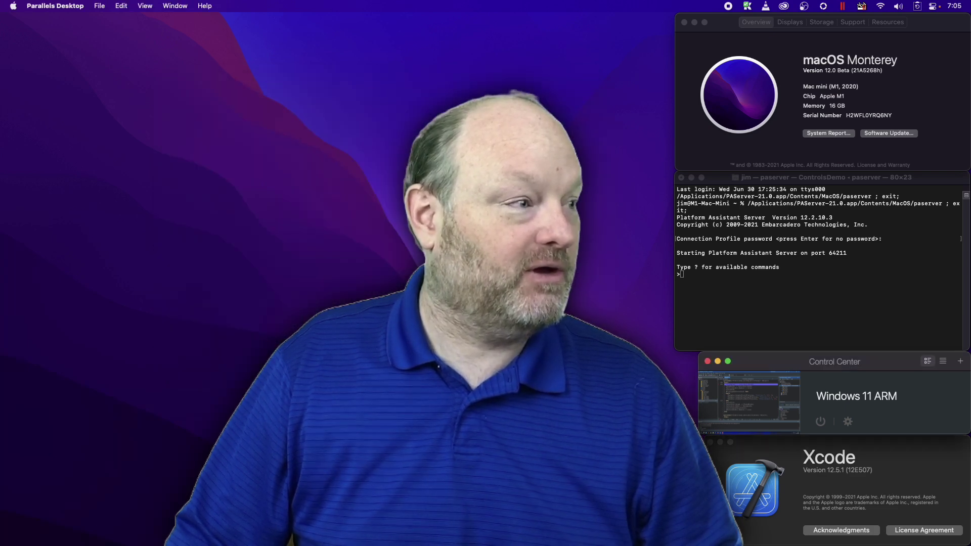
{"action": "left_click", "coordinate": [732, 398]}
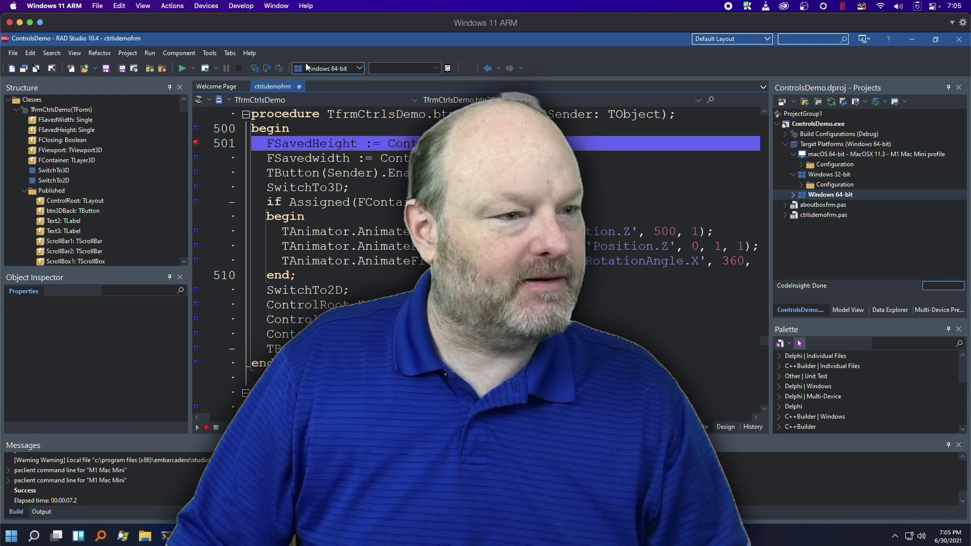
{"action": "left_click", "coordinate": [203, 69]}
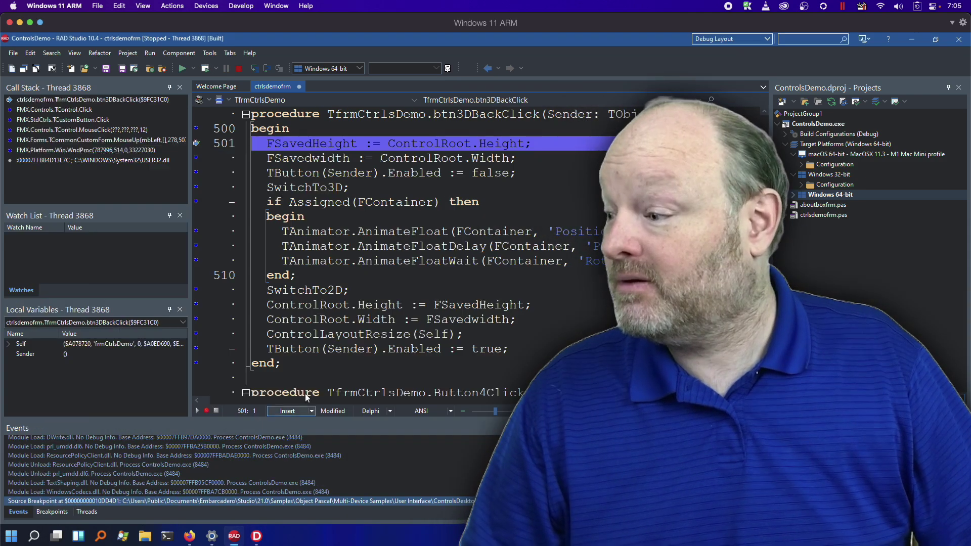
Step: At the line-501 breakpoint, show the Entire CPU disassembly, then reset the program
{"action": "left_click", "coordinate": [75, 53]}
{"action": "mouse_move", "coordinate": [100, 78]}
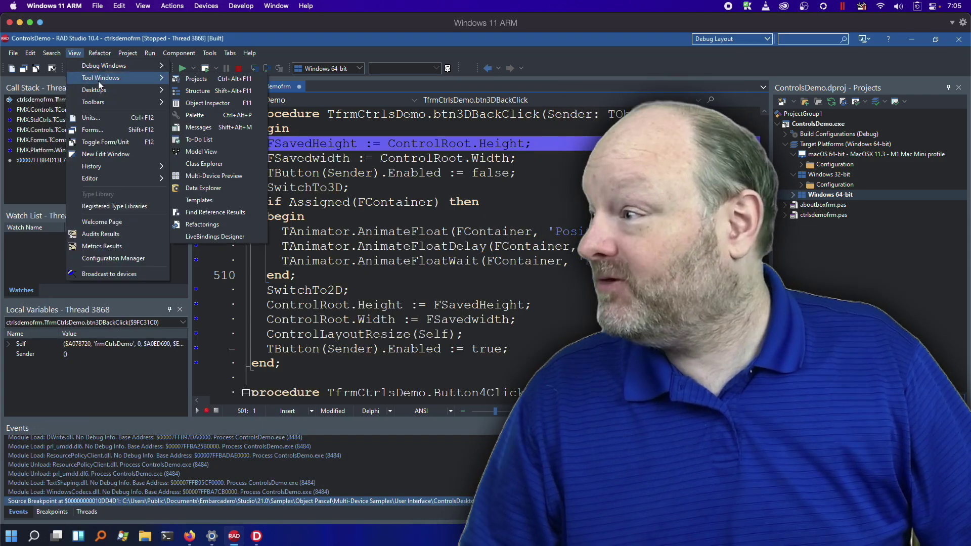
{"action": "left_click", "coordinate": [302, 152]}
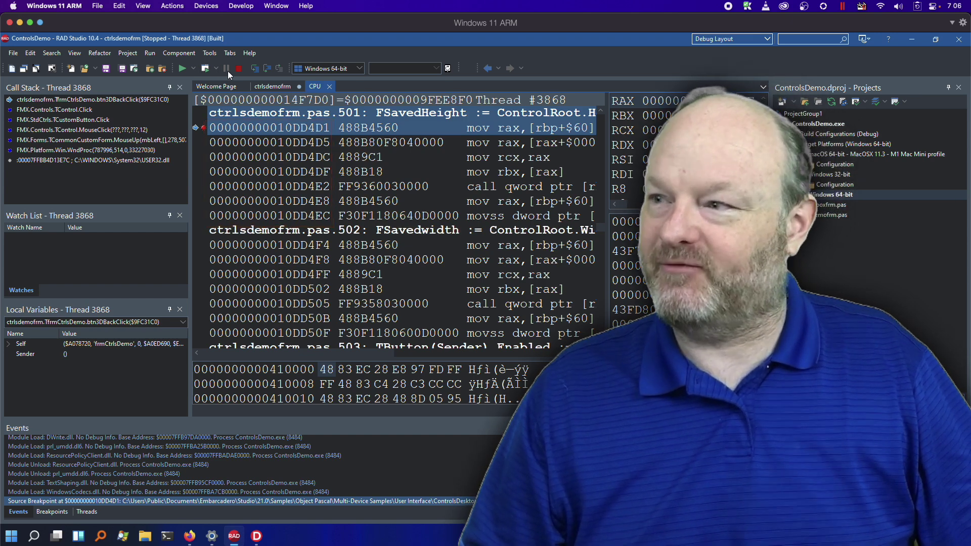
{"action": "left_click", "coordinate": [238, 70]}
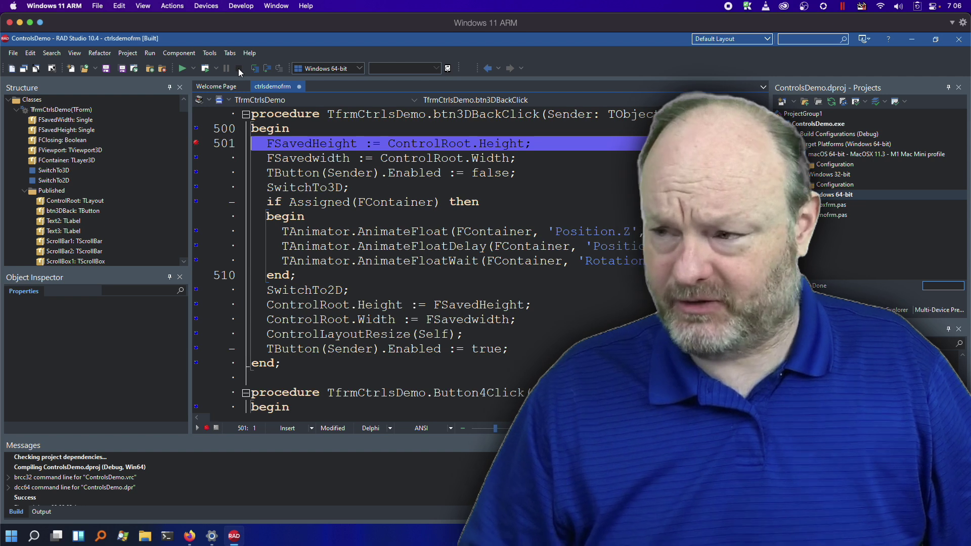
Step: Bring Firefox with the roadmap blog post forward and maximize its window
{"action": "key", "text": "alt+Tab"}
{"action": "double_click", "coordinate": [312, 48]}
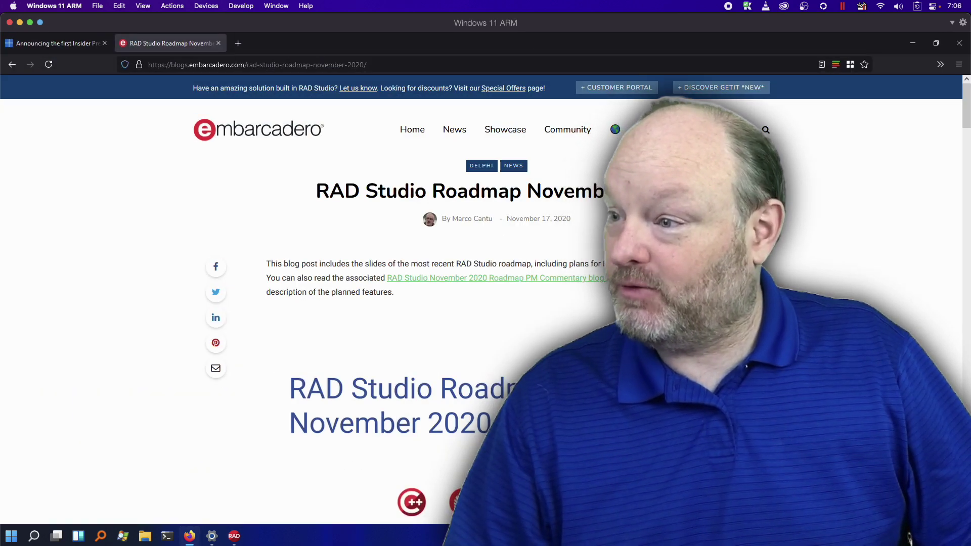
{"action": "scroll", "coordinate": [485, 303], "scroll_direction": "down", "scroll_amount": 5}
{"action": "scroll", "coordinate": [485, 303], "scroll_direction": "down", "scroll_amount": 10}
{"action": "scroll", "coordinate": [486, 303], "scroll_direction": "down", "scroll_amount": 10}
{"action": "scroll", "coordinate": [486, 304], "scroll_direction": "down", "scroll_amount": 2}
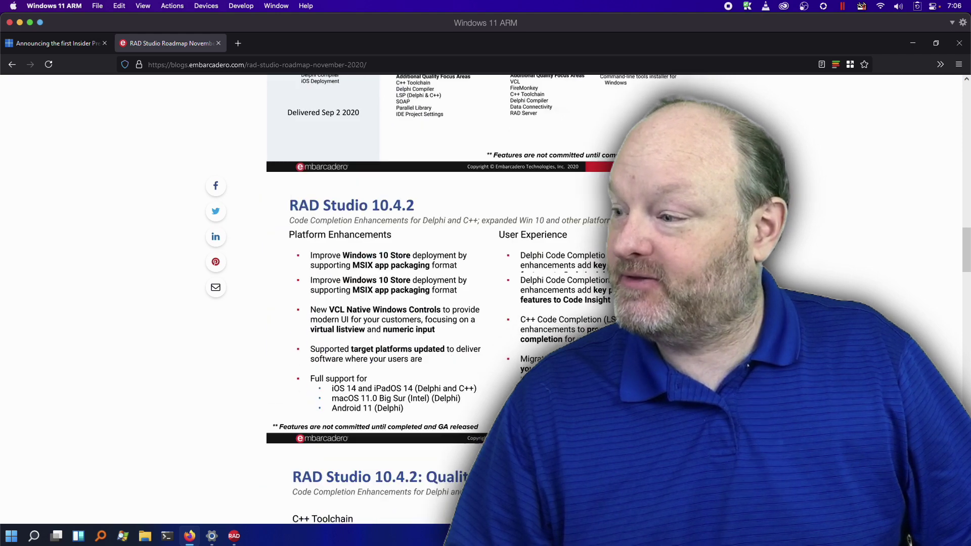
{"action": "scroll", "coordinate": [486, 303], "scroll_direction": "down", "scroll_amount": 5}
{"action": "scroll", "coordinate": [485, 303], "scroll_direction": "down", "scroll_amount": 5}
{"action": "scroll", "coordinate": [485, 304], "scroll_direction": "down", "scroll_amount": 5}
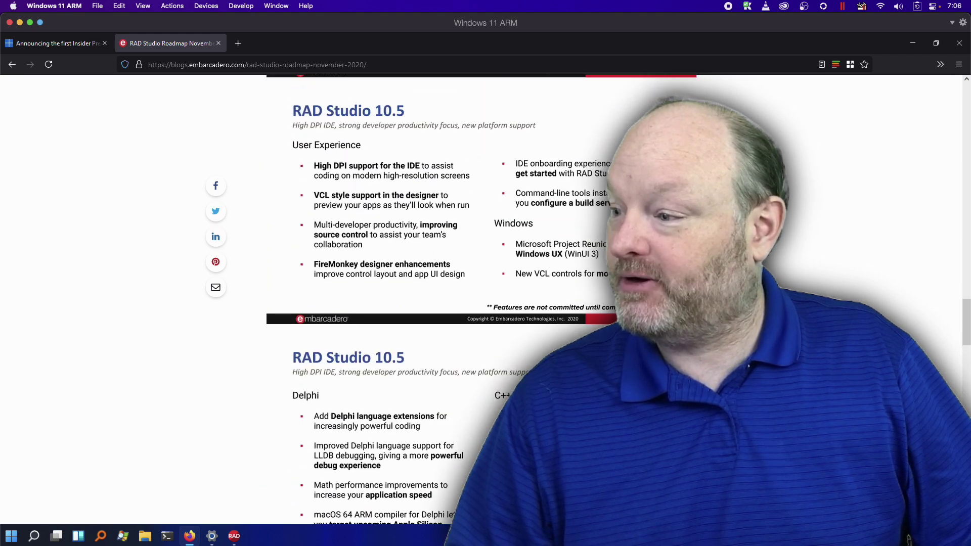
{"action": "scroll", "coordinate": [486, 303], "scroll_direction": "down", "scroll_amount": 3}
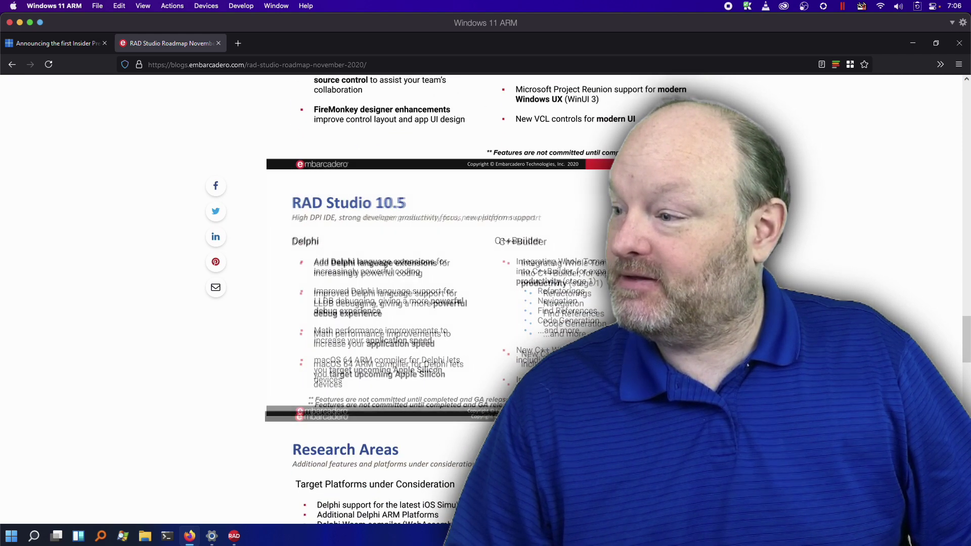